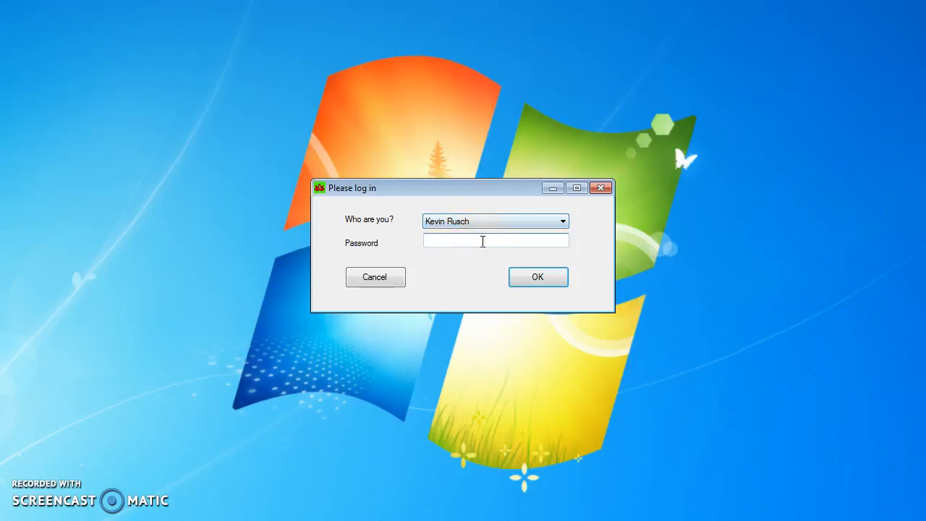
# Log in as the preselected user with the password field left blank
pyautogui.click(514, 278)
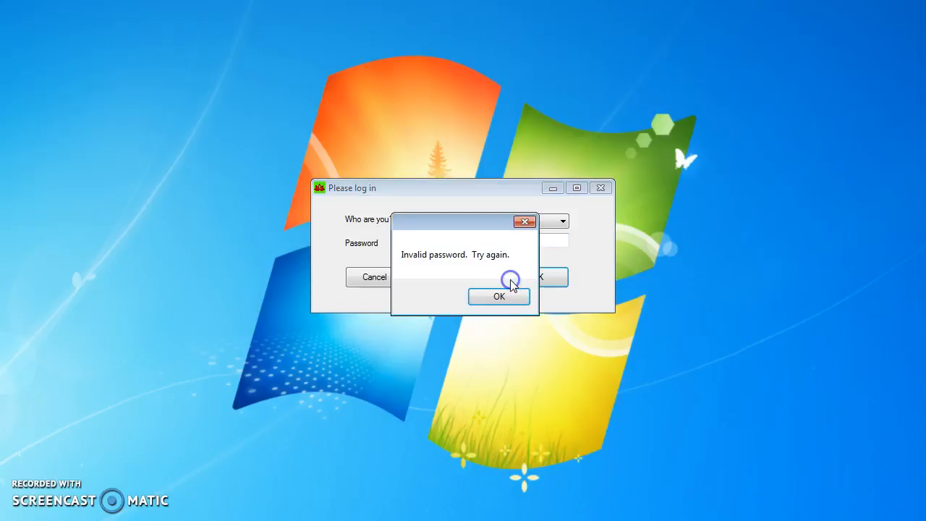
pyautogui.click(499, 298)
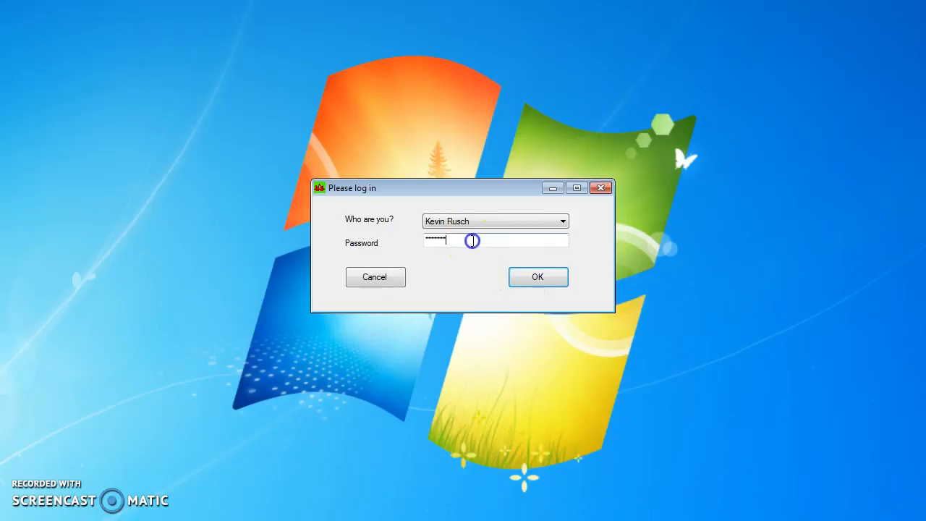
pyautogui.click(533, 281)
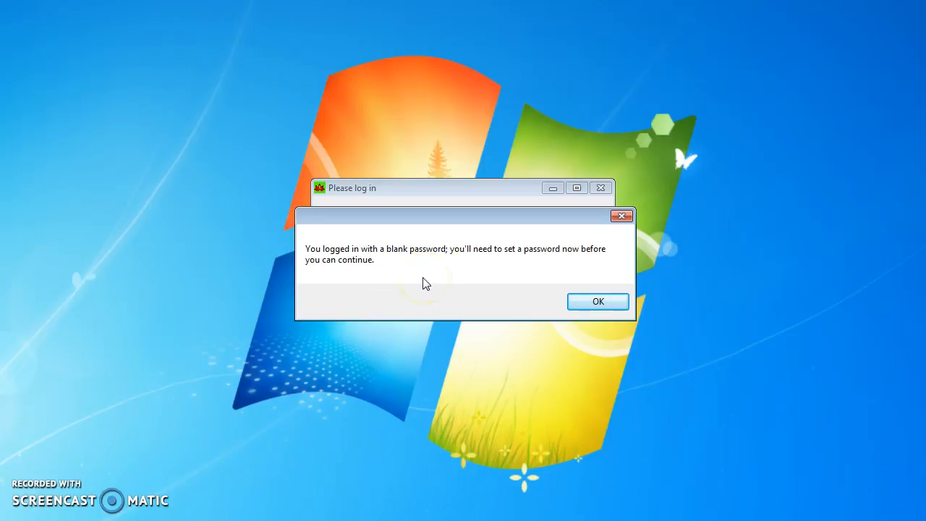
# Enter and confirm a new account password for the logged-in user, leaving the old password blank, and save it
pyautogui.click(596, 303)
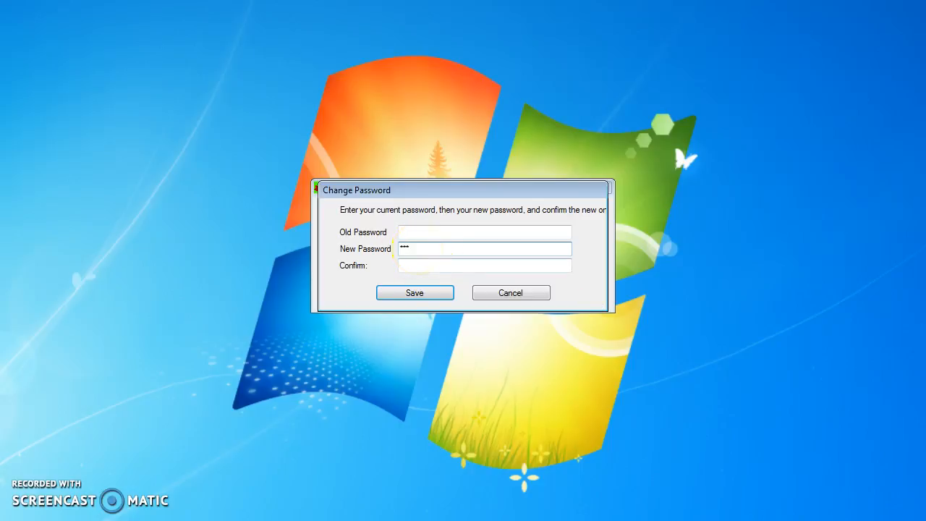
pyautogui.press('Tab')
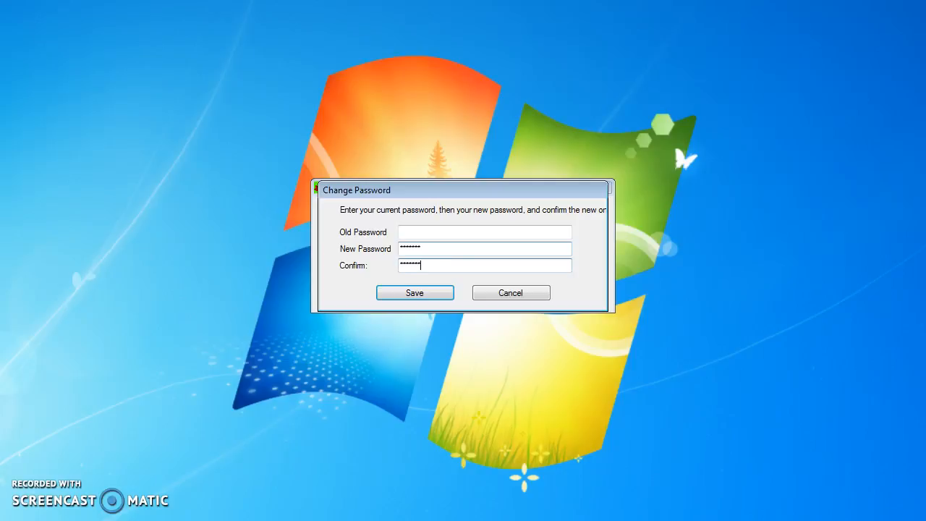
pyautogui.click(406, 296)
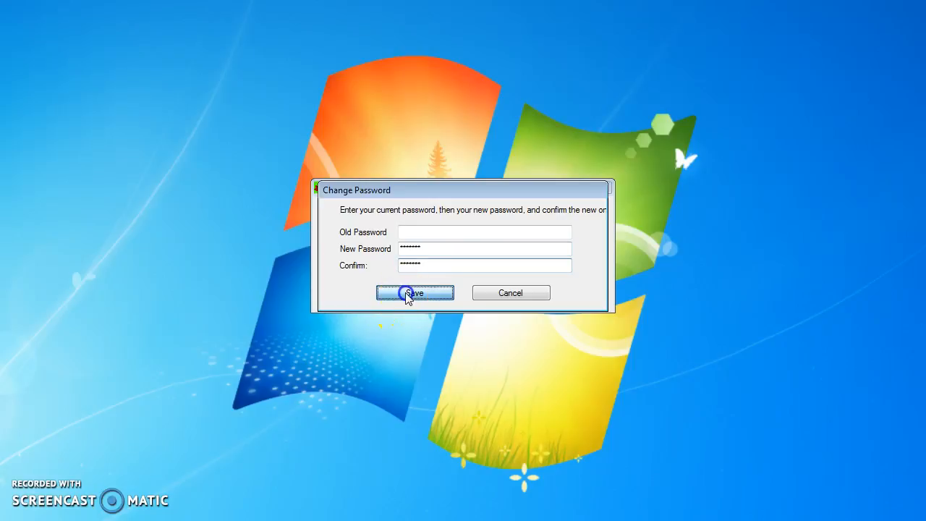
pyautogui.click(504, 298)
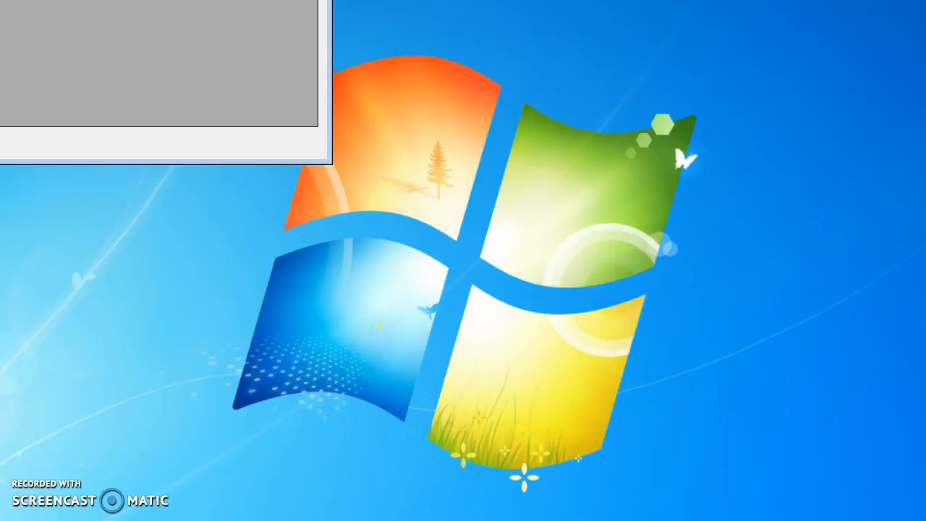
# Open the user management window, enlarge it, and display the first listed user's details and permissions
pyautogui.moveTo(0, 0); pyautogui.dragTo(411, 128)
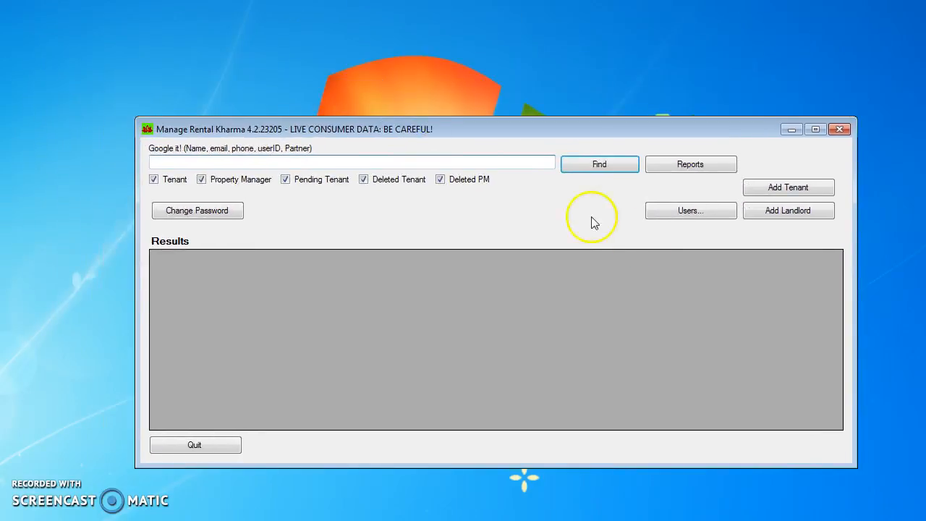
pyautogui.click(672, 213)
pyautogui.click(673, 212)
pyautogui.moveTo(602, 143); pyautogui.dragTo(526, 45)
pyautogui.moveTo(729, 354); pyautogui.dragTo(874, 491)
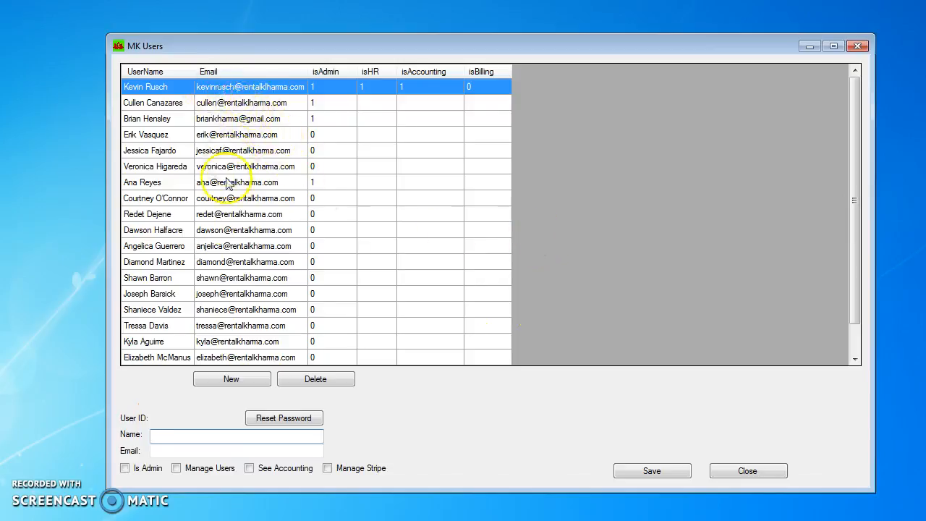
pyautogui.click(216, 88)
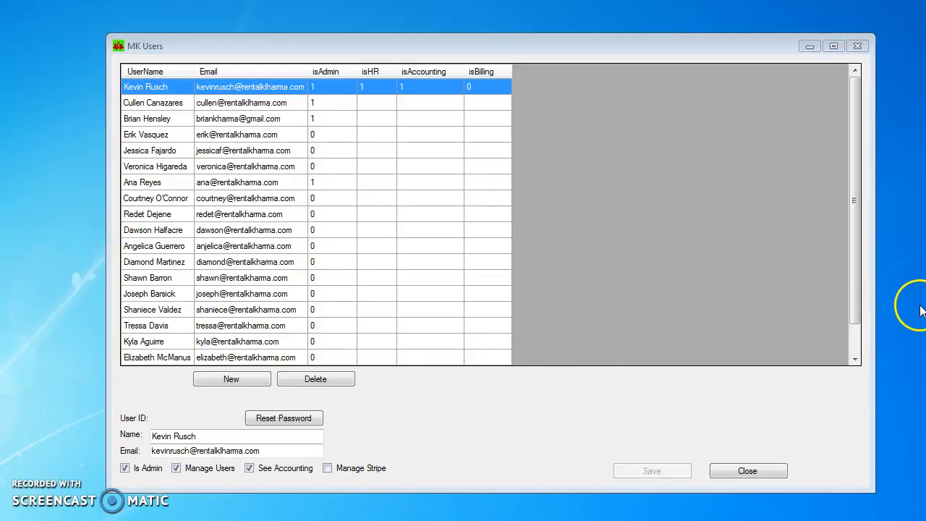
# Start a new user record with the name "test user" and fill in the user's e-mail address
pyautogui.moveTo(855, 311); pyautogui.dragTo(841, 347)
pyautogui.click(254, 382)
pyautogui.click(176, 435)
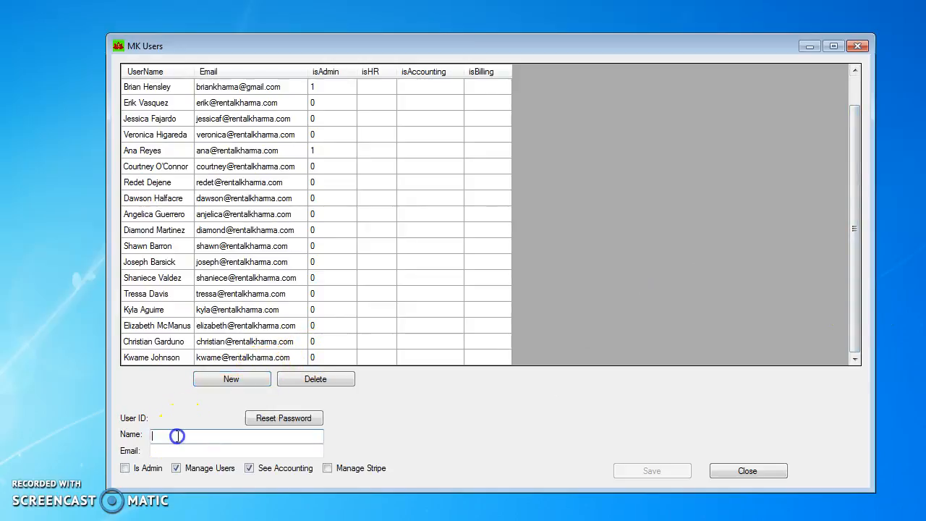
pyautogui.write('test user')
pyautogui.press('Tab')
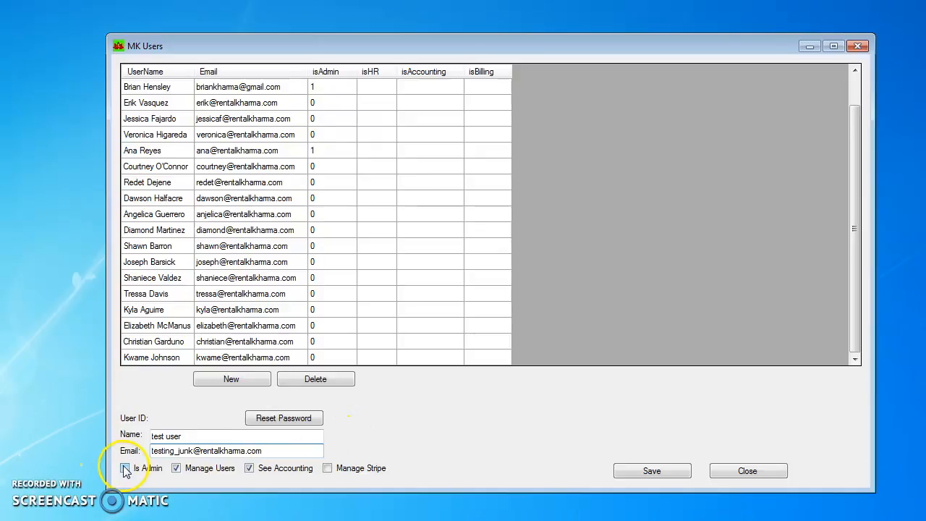
# Disable See Accounting for the new test user, keep Manage Users enabled, and save the record
pyautogui.click(269, 468)
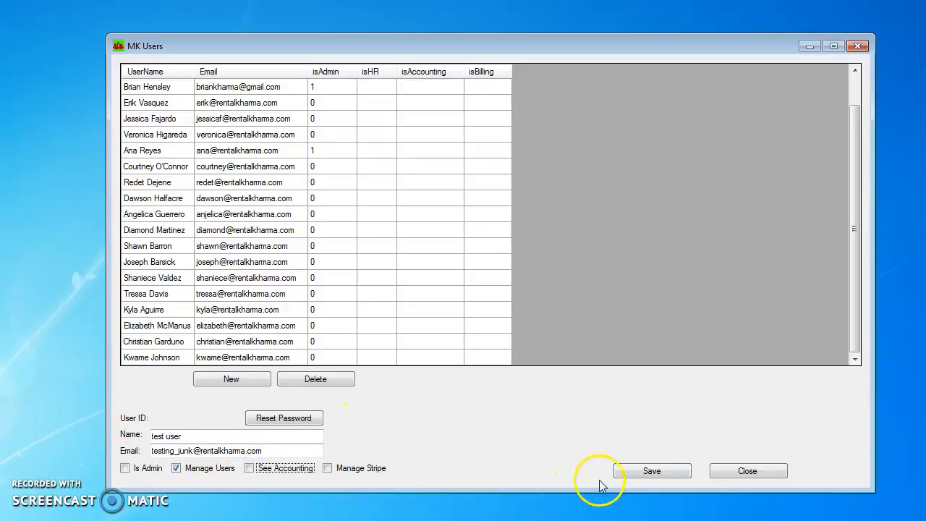
pyautogui.click(635, 472)
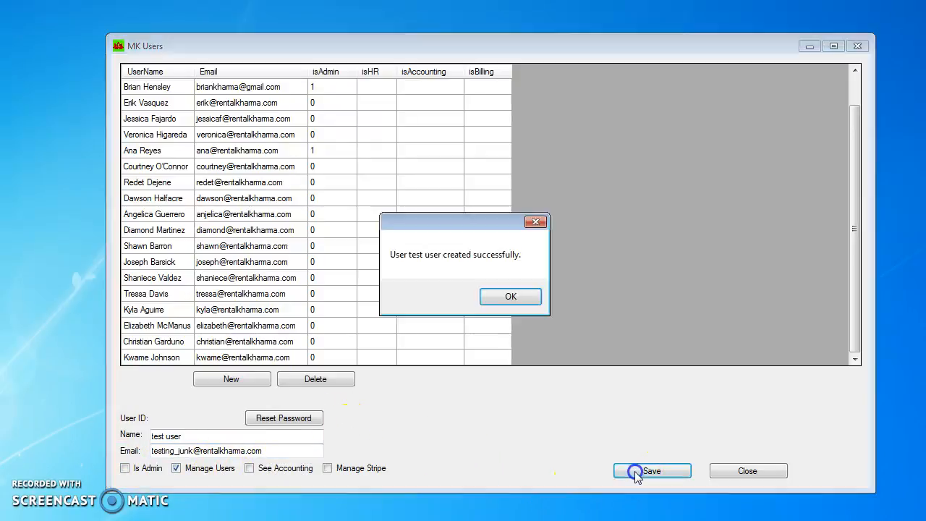
pyautogui.click(495, 298)
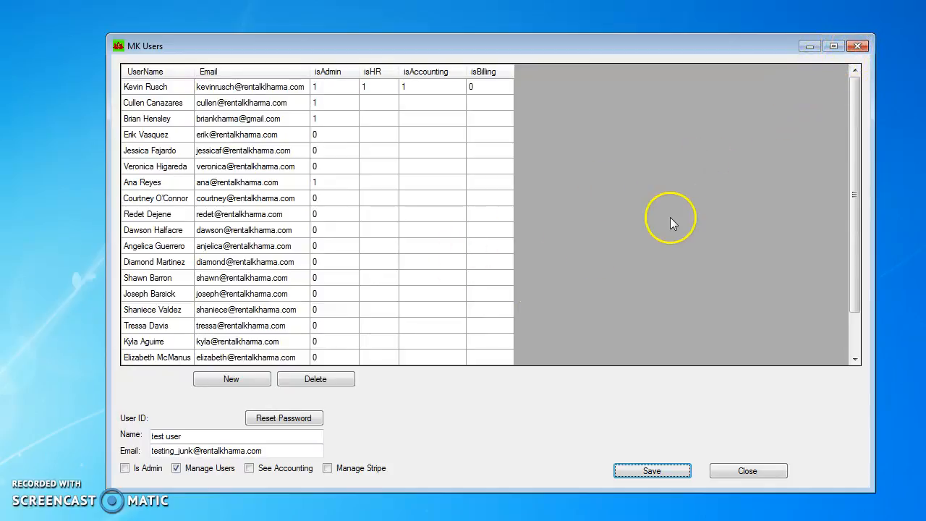
# Grant the test user Is Admin rights, save the change, check the updated entry, and close the user list
pyautogui.scroll(-1, 803, 275)
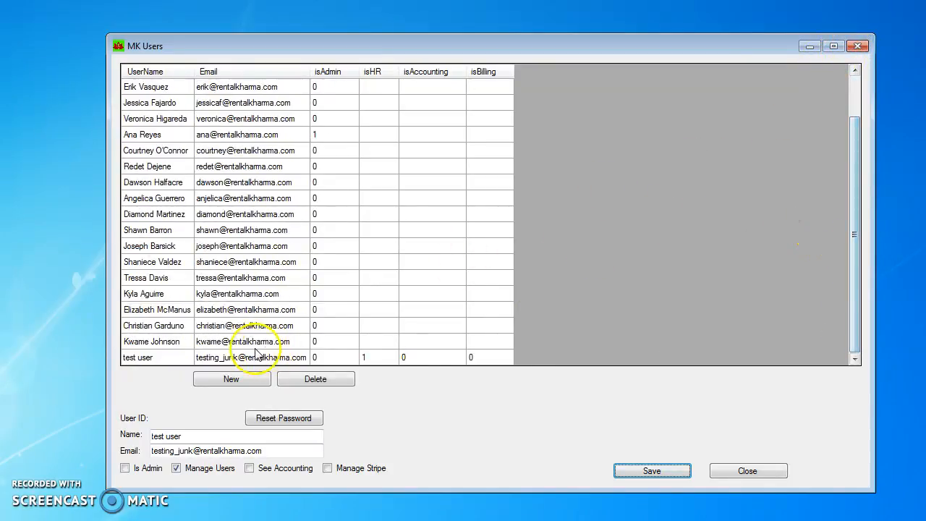
pyautogui.click(189, 357)
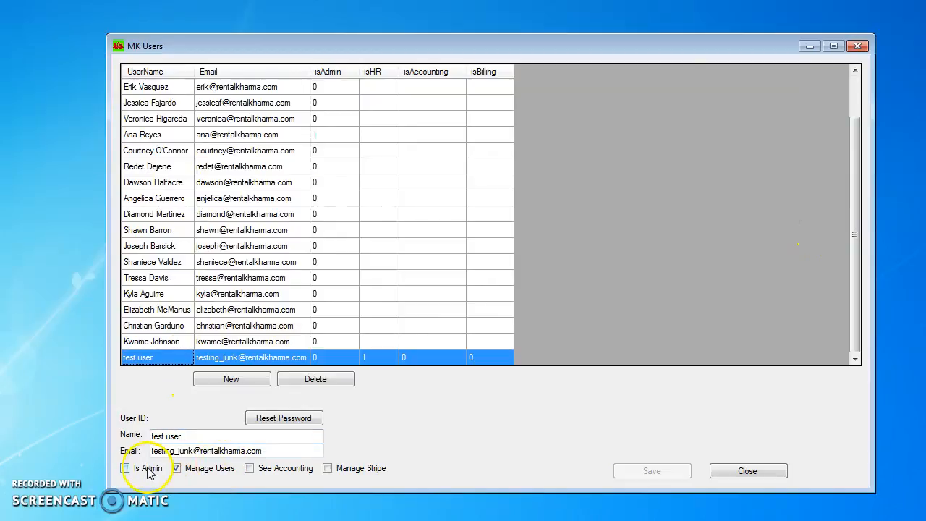
pyautogui.click(125, 468)
pyautogui.click(650, 470)
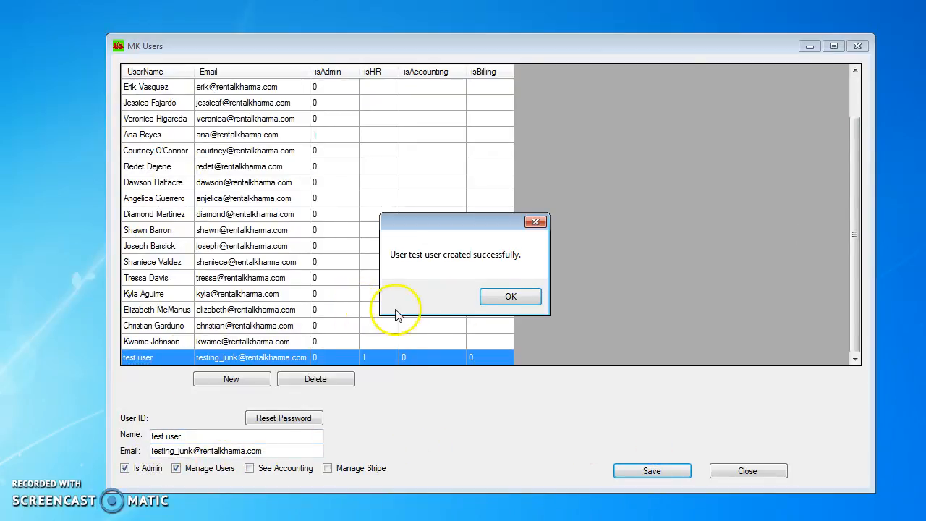
pyautogui.click(501, 296)
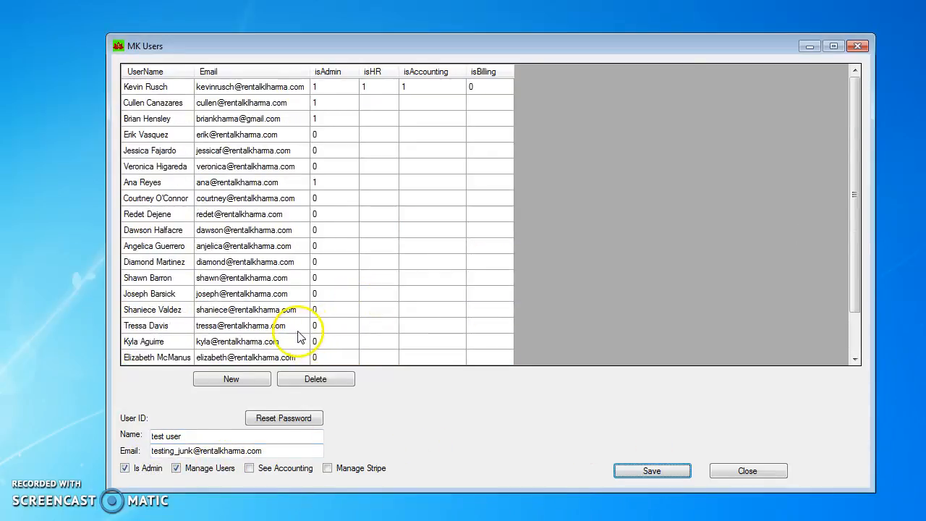
pyautogui.click(307, 326)
pyautogui.scroll(-1, 295, 337)
pyautogui.click(215, 357)
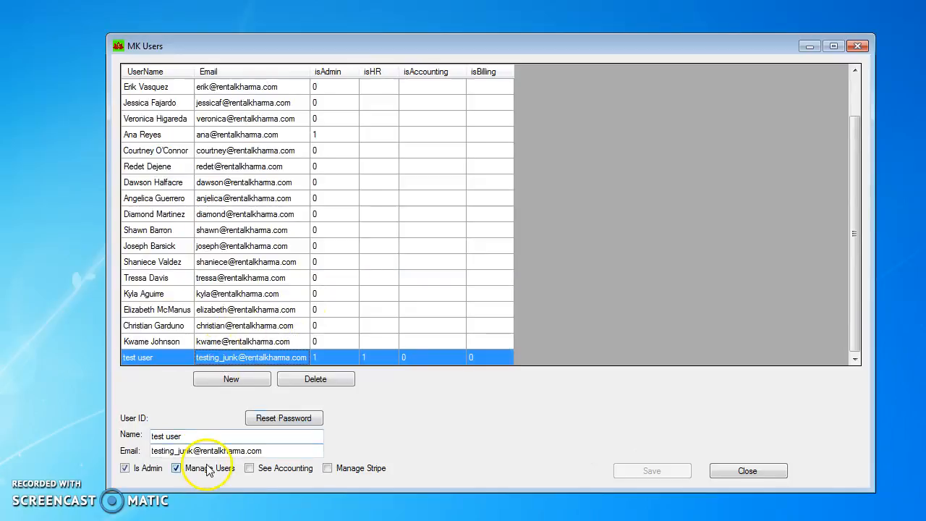
pyautogui.click(731, 470)
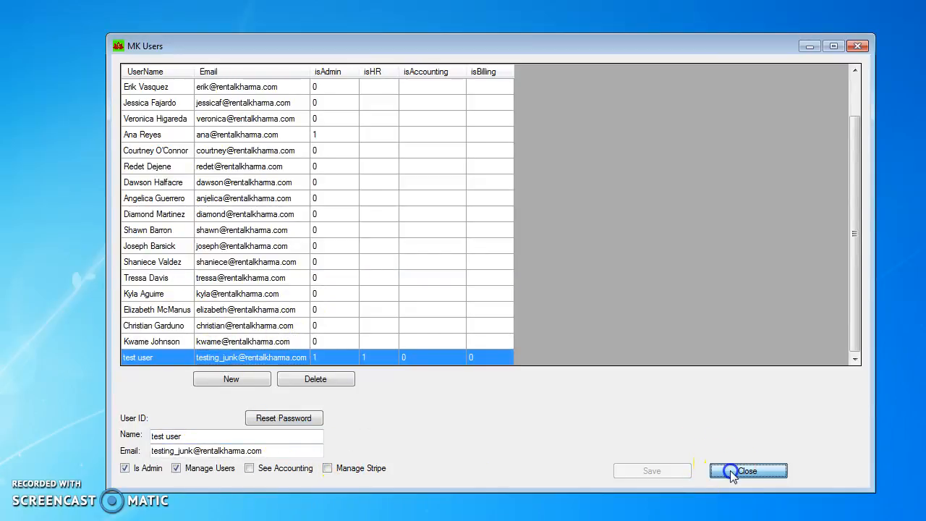
# Exit the program and log back in as "test user" with a blank password
pyautogui.click(839, 128)
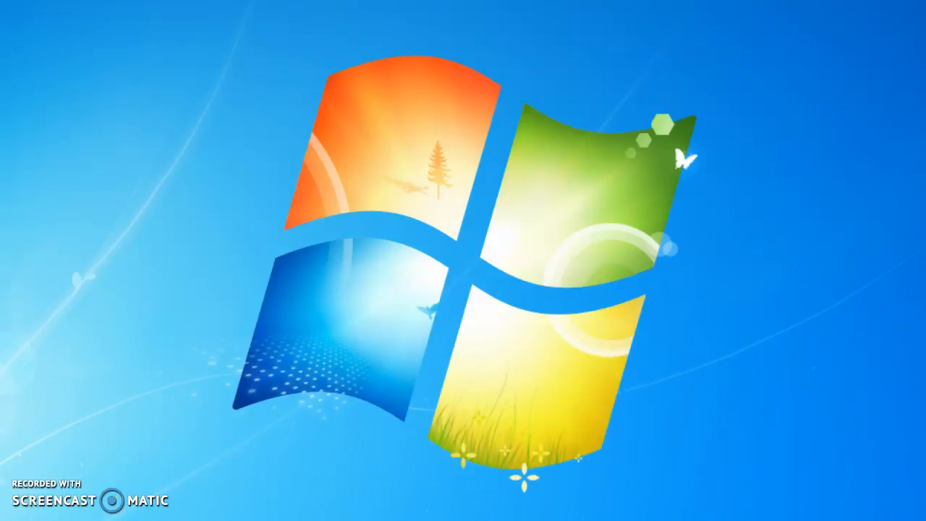
pyautogui.click(471, 222)
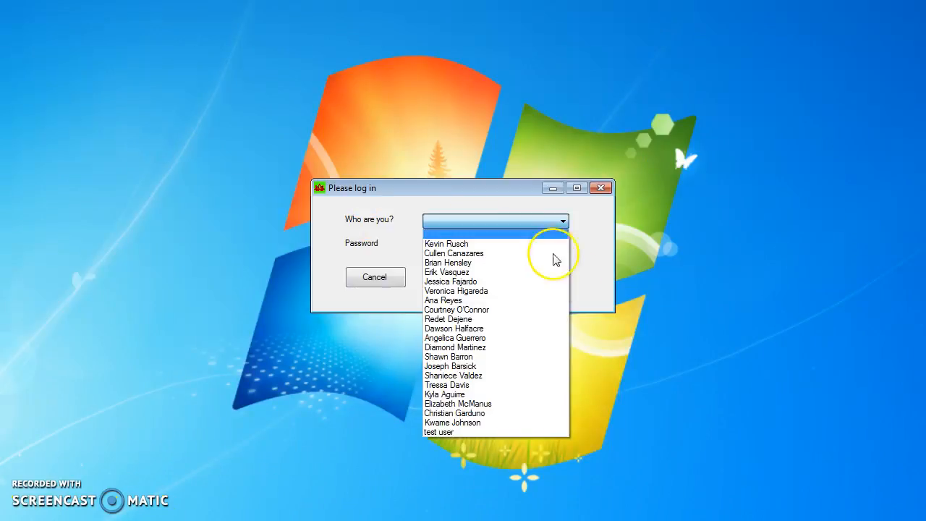
pyautogui.click(461, 432)
pyautogui.click(458, 242)
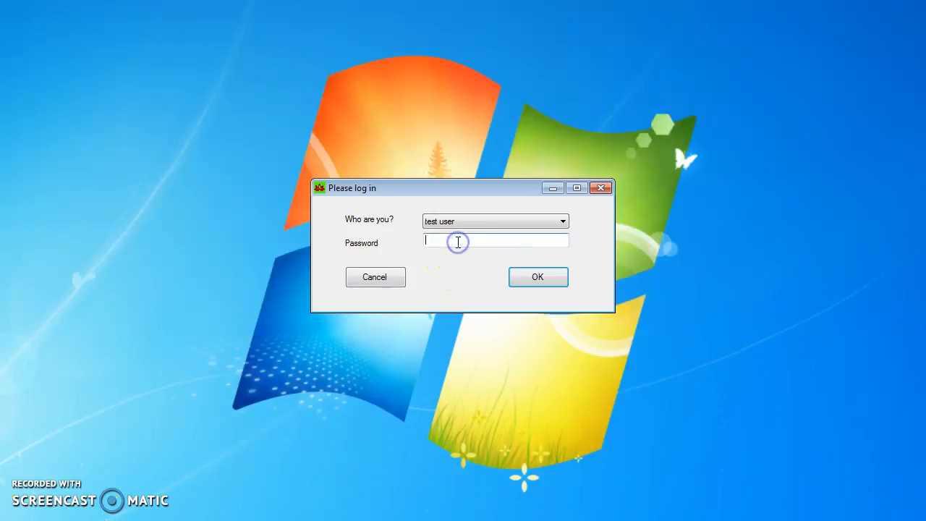
pyautogui.click(526, 277)
# Set the test user's new password by entering it in the New Password and Confirm fields and saving
pyautogui.click(576, 303)
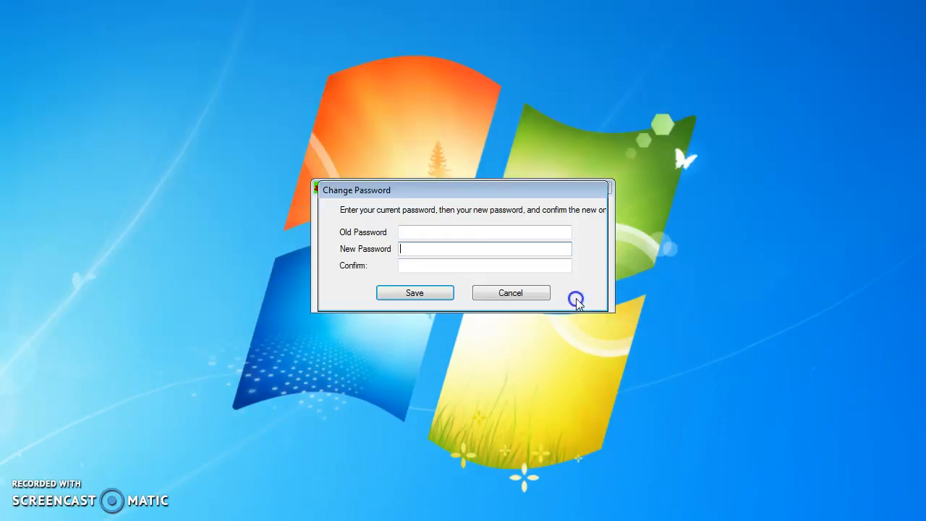
pyautogui.write('*******')
pyautogui.press('Tab')
pyautogui.write('*******')
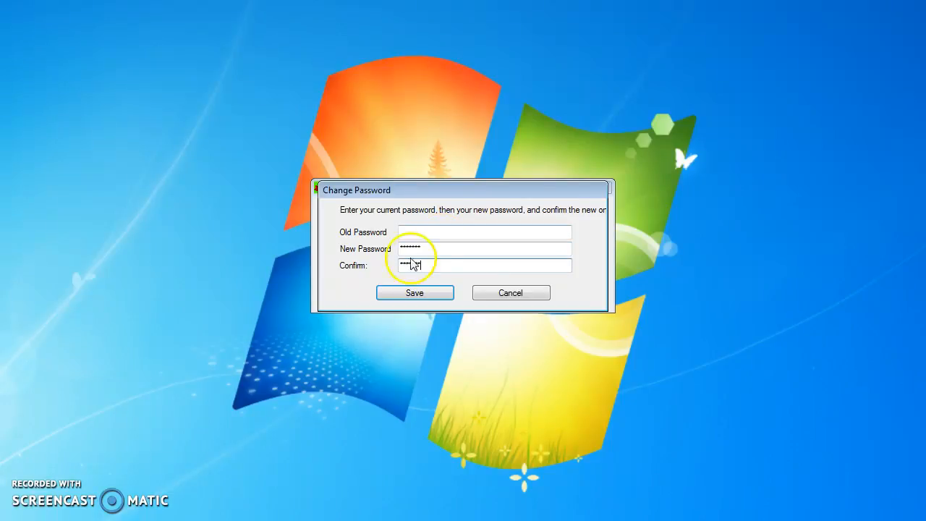
pyautogui.click(413, 292)
pyautogui.click(504, 302)
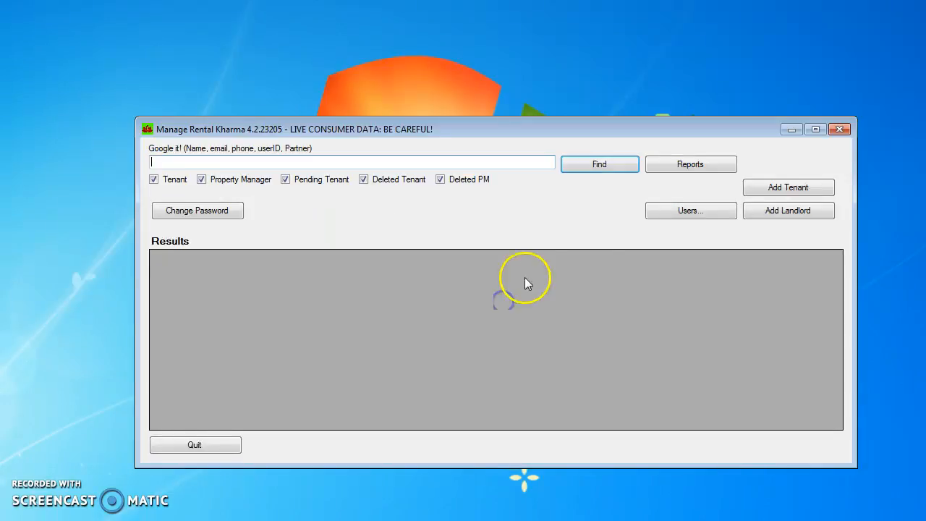
# Reset the password of the first user in the user management list and close the list
pyautogui.click(671, 213)
pyautogui.moveTo(787, 232); pyautogui.dragTo(789, 320)
pyautogui.click(217, 314)
pyautogui.scroll(8, 220, 311)
pyautogui.click(247, 186)
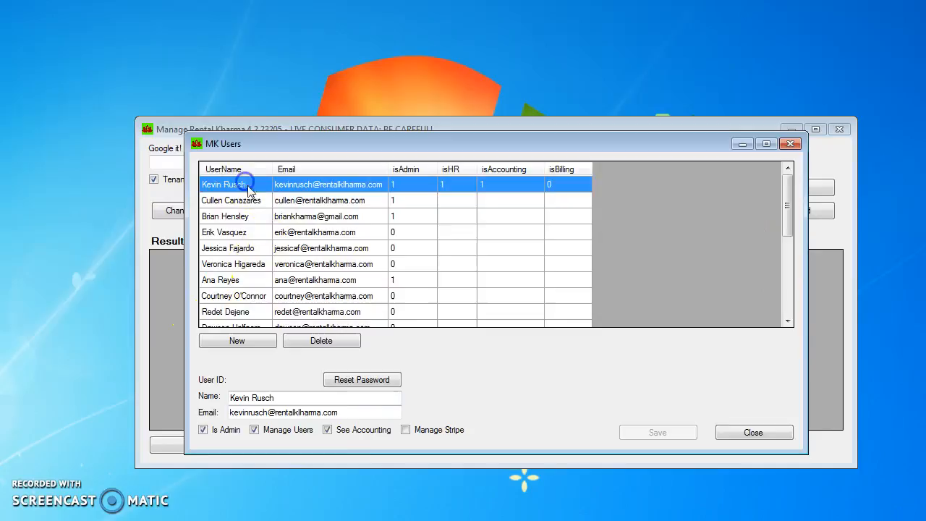
pyautogui.click(365, 382)
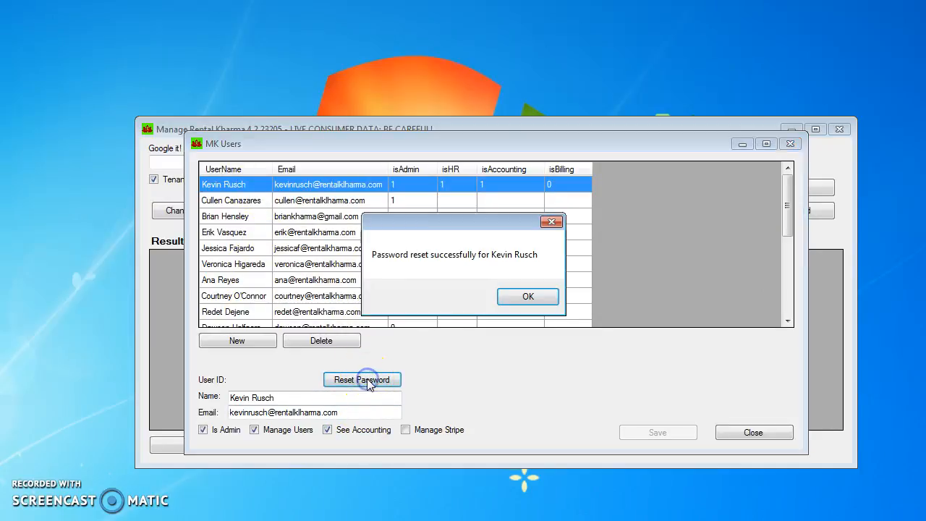
pyautogui.click(525, 296)
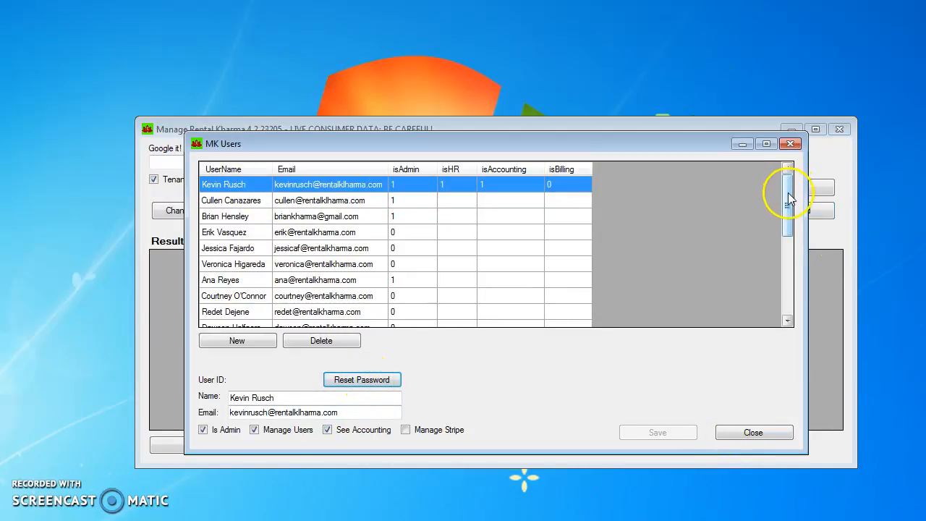
pyautogui.click(759, 432)
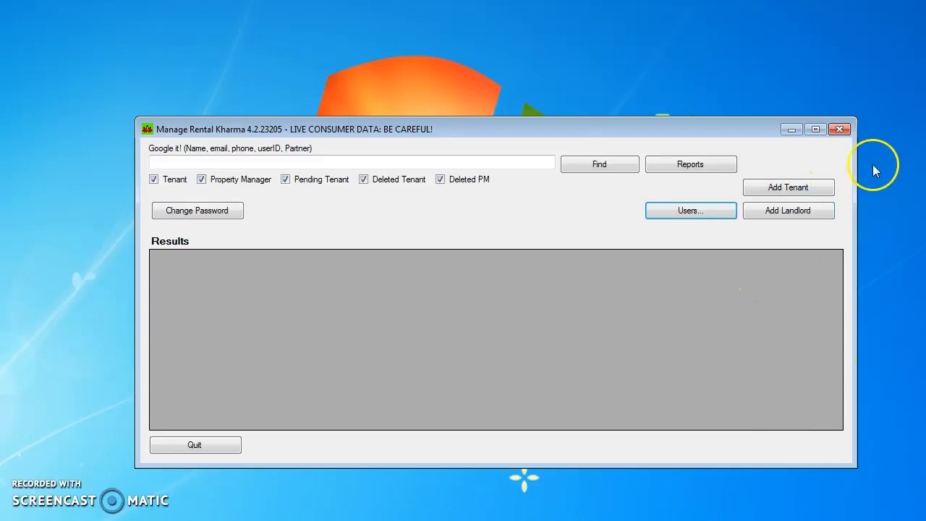
# Exit the program and log in with a blank password as the user whose password was reset
pyautogui.click(840, 130)
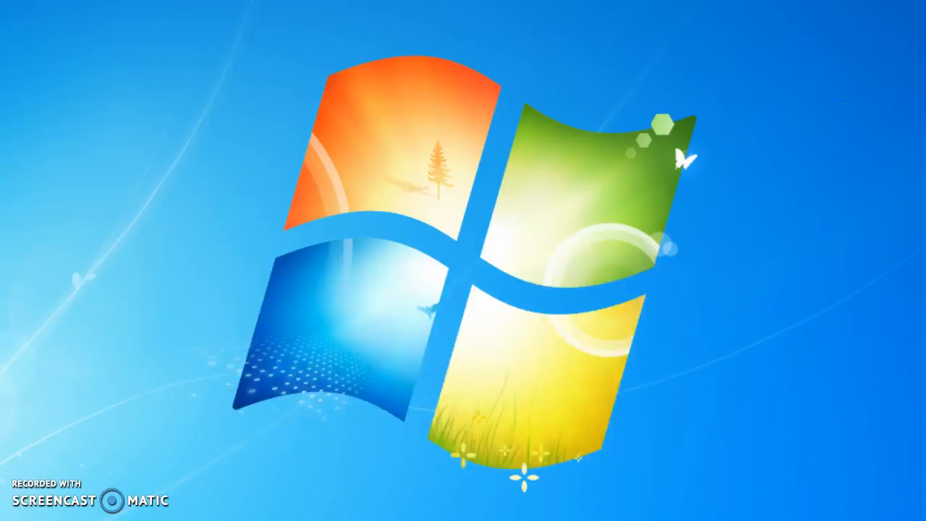
pyautogui.click(455, 217)
pyautogui.click(454, 241)
pyautogui.click(533, 276)
# Enter and confirm a replacement password for the reset account and save it
pyautogui.click(596, 302)
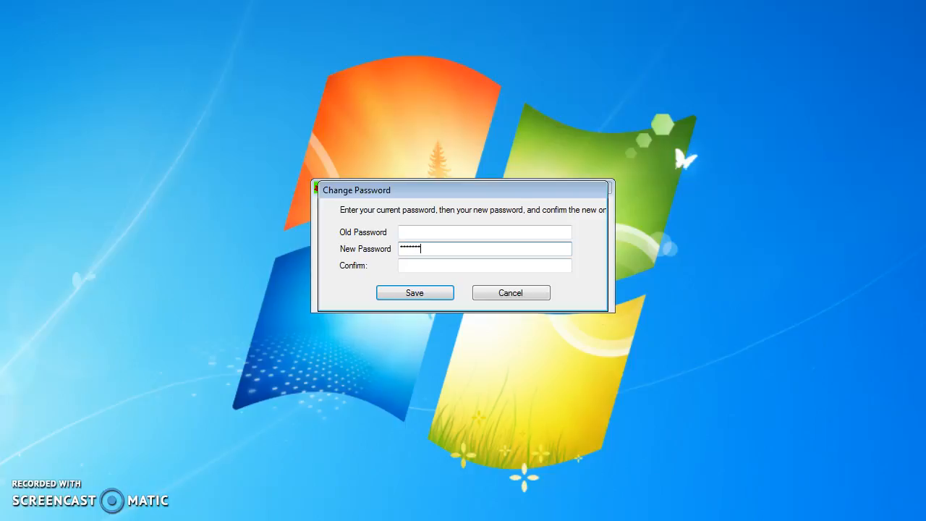
pyautogui.write('**')
pyautogui.press('Return')
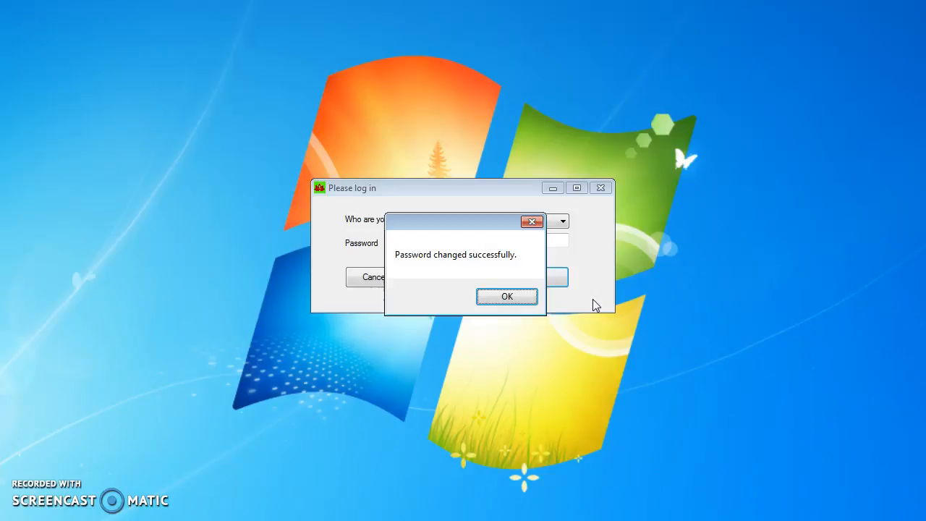
pyautogui.press('Return')
# Delete "test user" from the user management list, check the remaining entries, and close the list
pyautogui.click(674, 212)
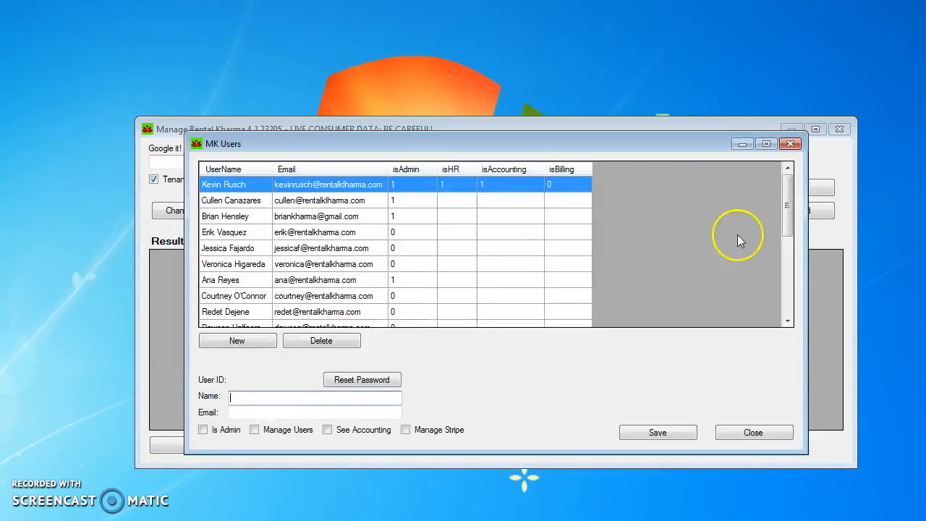
pyautogui.moveTo(787, 208); pyautogui.dragTo(785, 298)
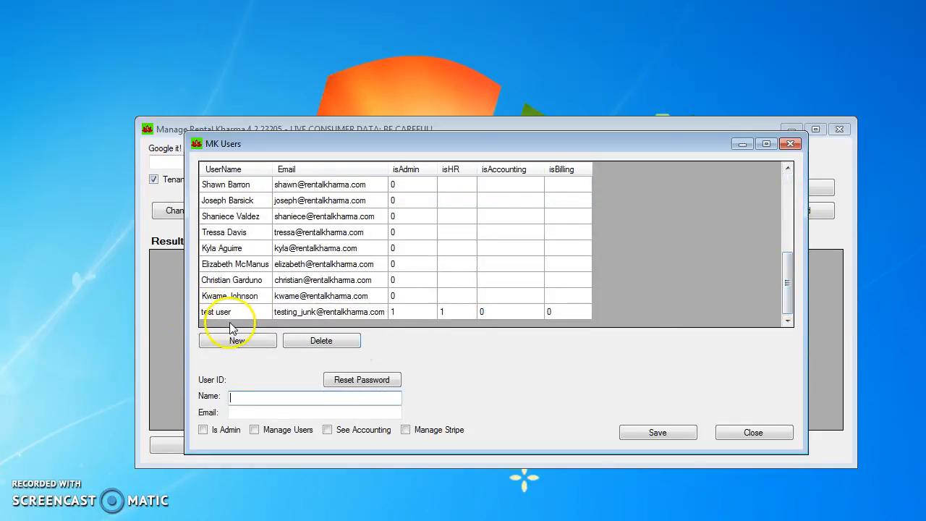
pyautogui.click(209, 312)
pyautogui.click(323, 342)
pyautogui.click(431, 295)
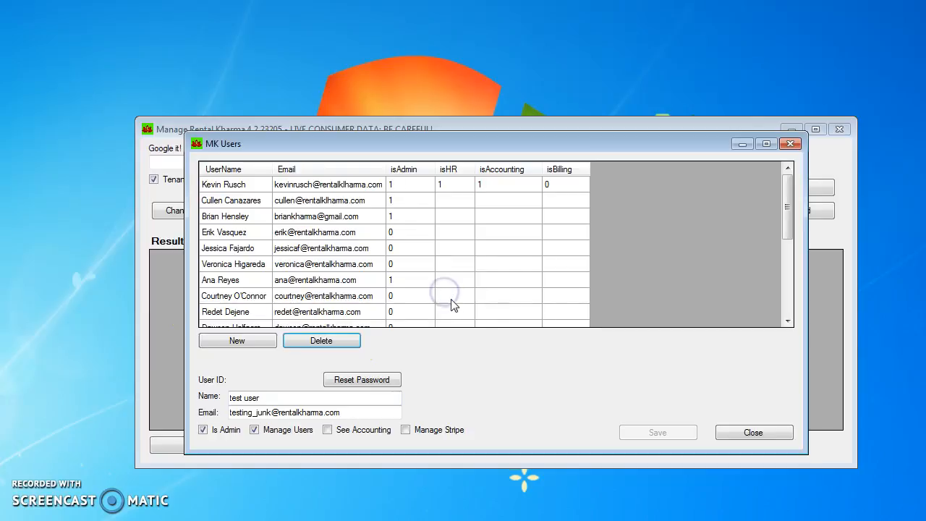
pyautogui.moveTo(782, 215); pyautogui.dragTo(794, 311)
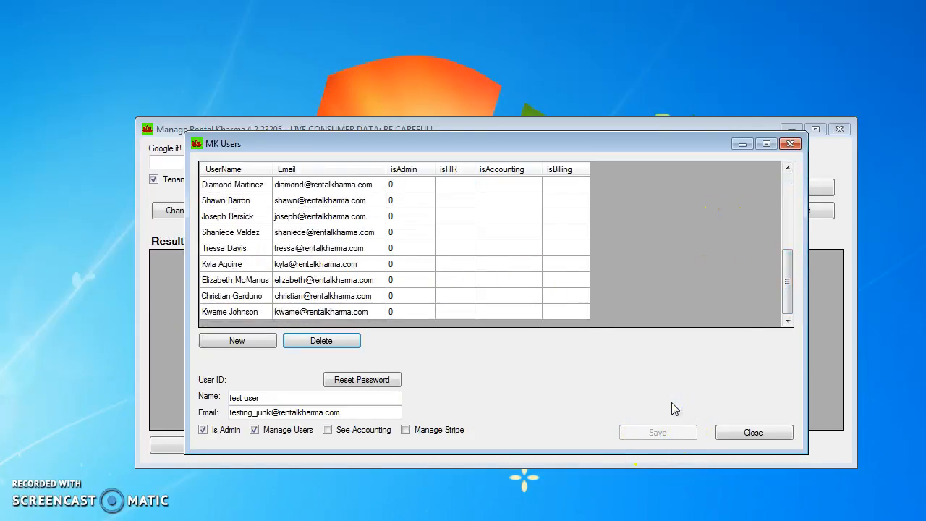
pyautogui.click(726, 431)
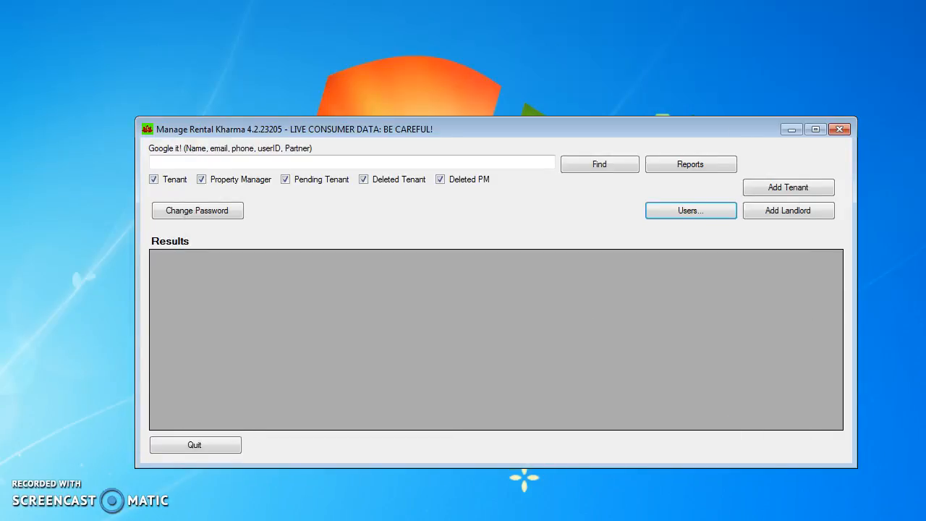